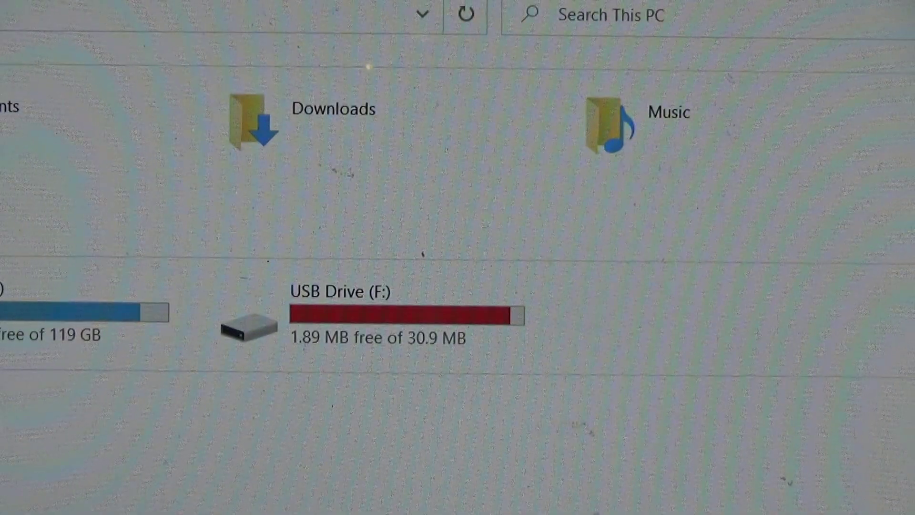
- Open USB Drive (F:) and then its DCIM folder
double_click(389, 354)
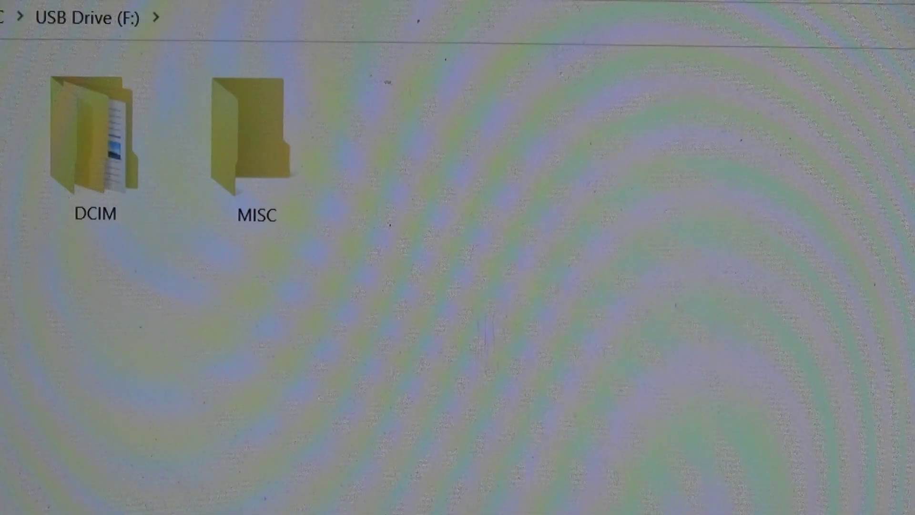
click(119, 159)
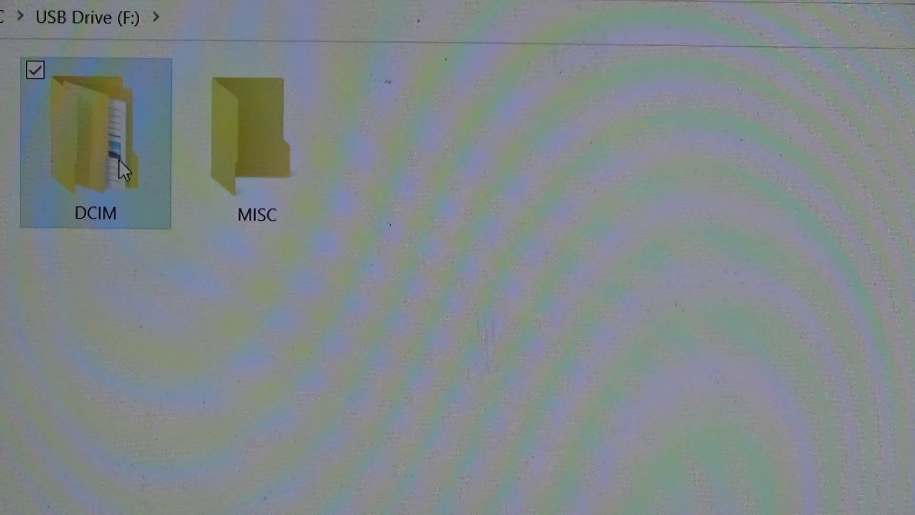
double_click(119, 159)
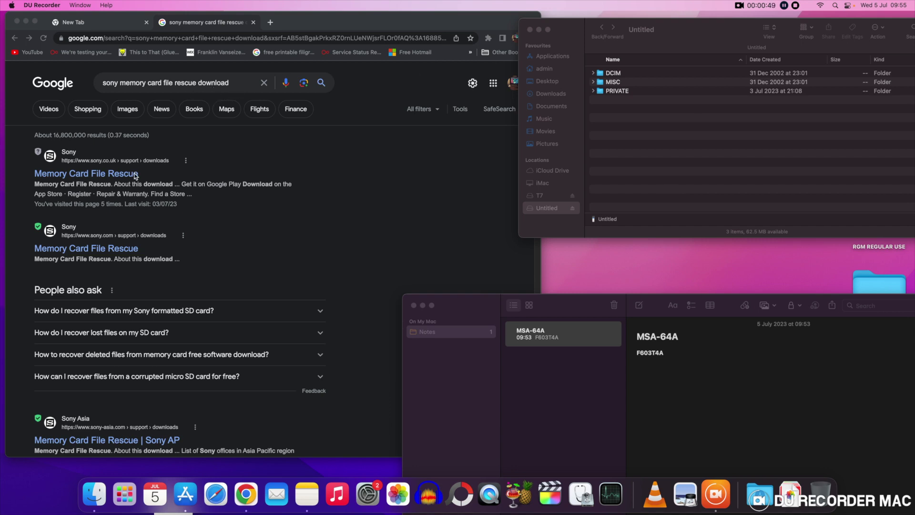
- Open the Sony 'Memory Card File Rescue' result from the Google search results
click(84, 176)
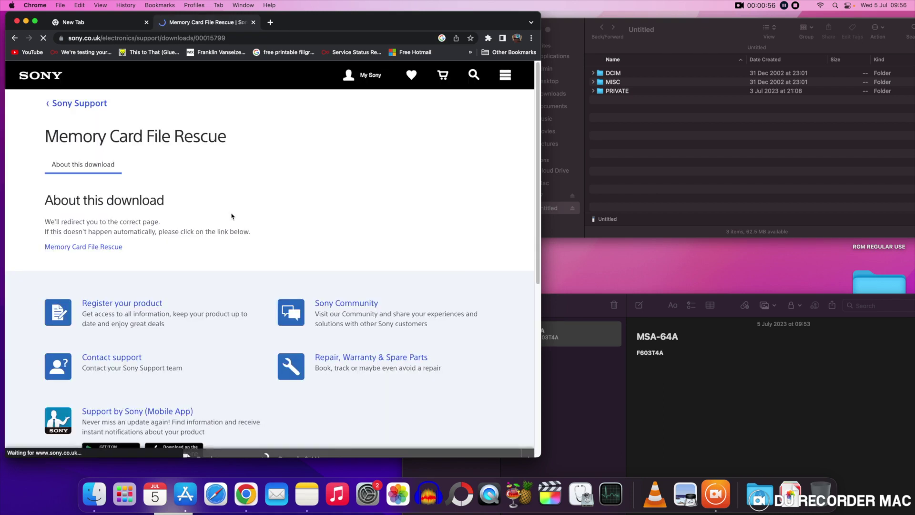
scroll(291, 198, down, 1)
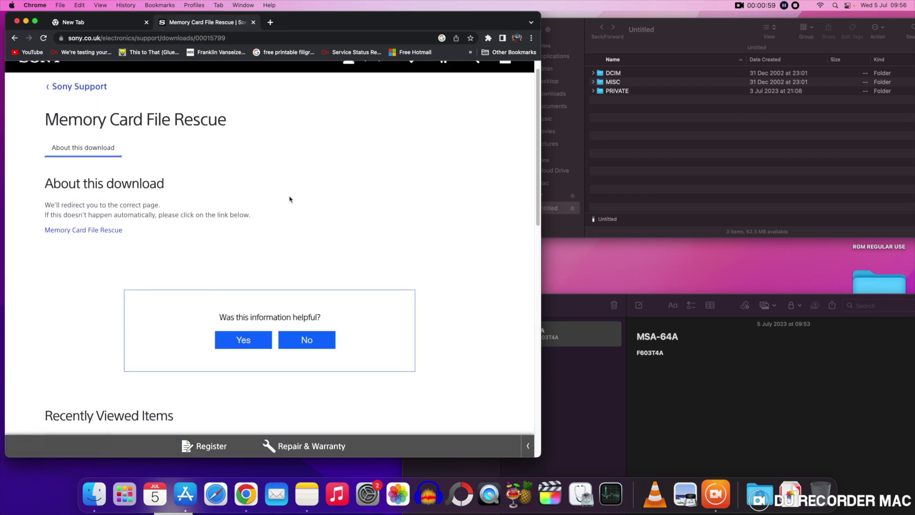
scroll(344, 182, up, 1)
- Follow the redirect to the Memory Card File Rescue Version 3.4 page and review its supported media
click(84, 249)
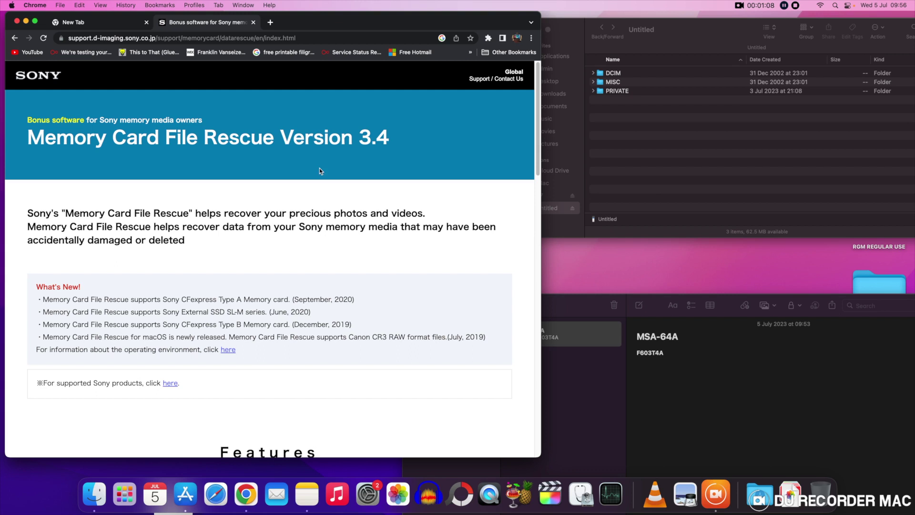
scroll(392, 186, down, 4)
scroll(392, 186, up, 4)
scroll(379, 209, down, 5)
scroll(378, 212, down, 7)
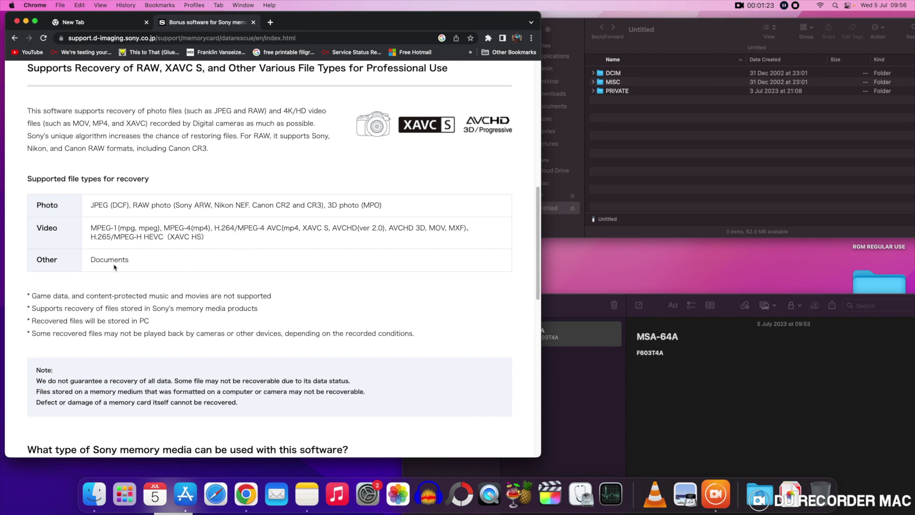
scroll(353, 268, down, 7)
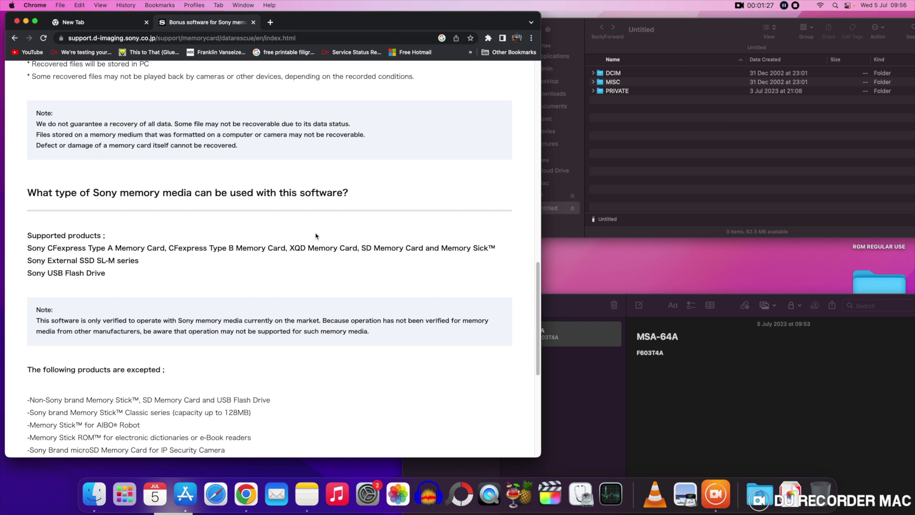
scroll(384, 284, down, 6)
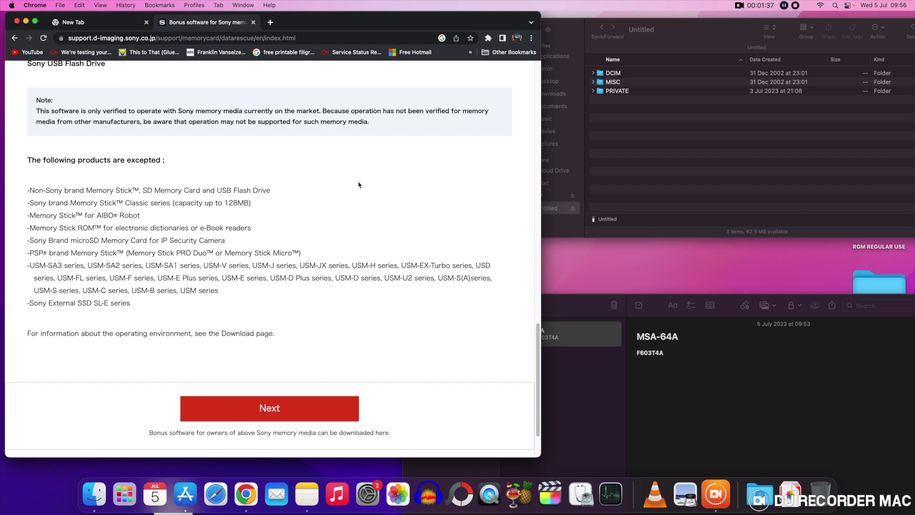
scroll(335, 192, down, 1)
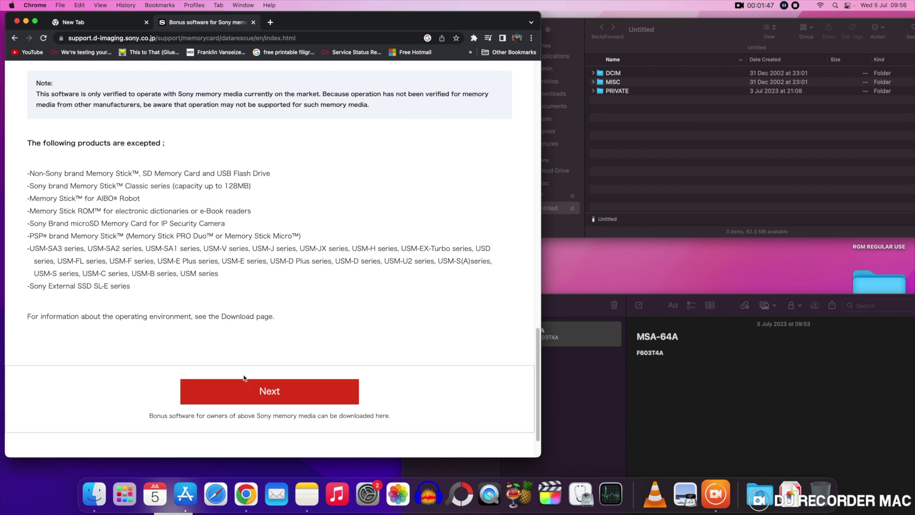
- Go to the download page, review the Mac system requirements, and bring up the model-name download form
click(282, 396)
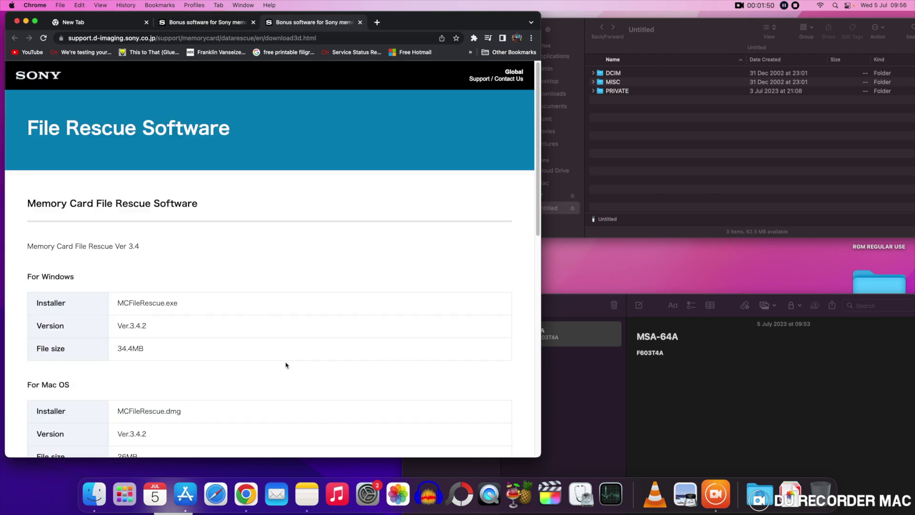
scroll(286, 314, down, 5)
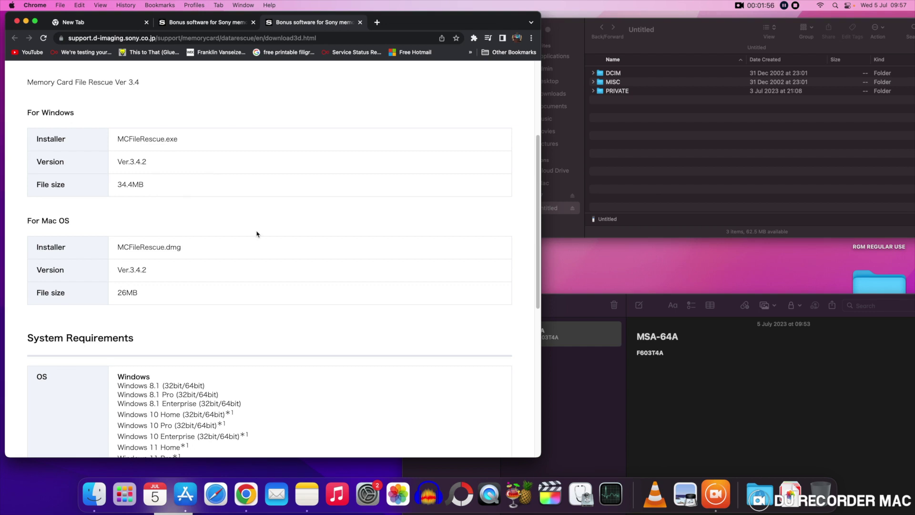
scroll(252, 252, down, 5)
scroll(246, 325, down, 2)
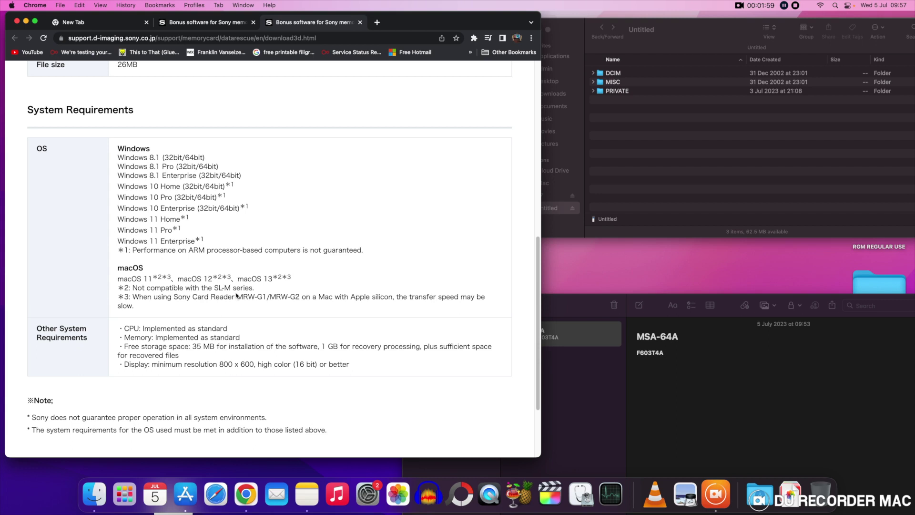
scroll(236, 298, down, 3)
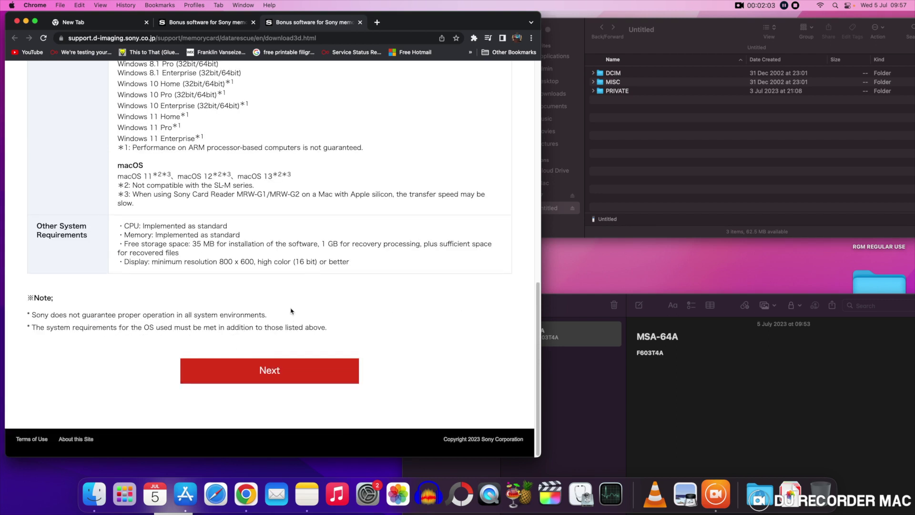
scroll(218, 320, up, 6)
scroll(217, 322, down, 2)
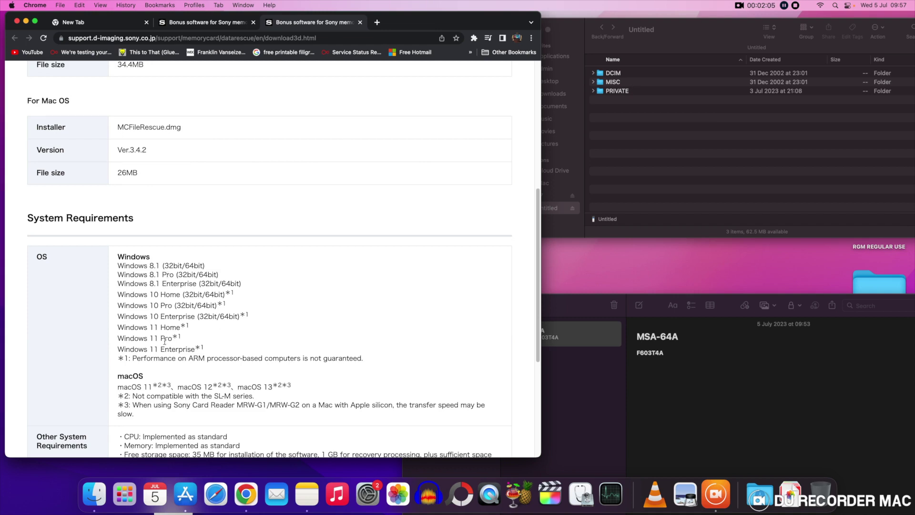
scroll(273, 366, down, 1)
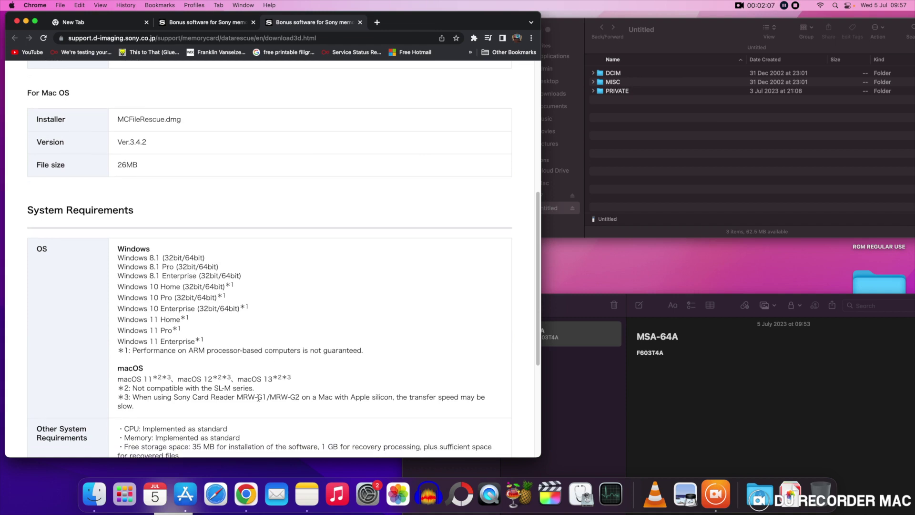
scroll(355, 396, down, 5)
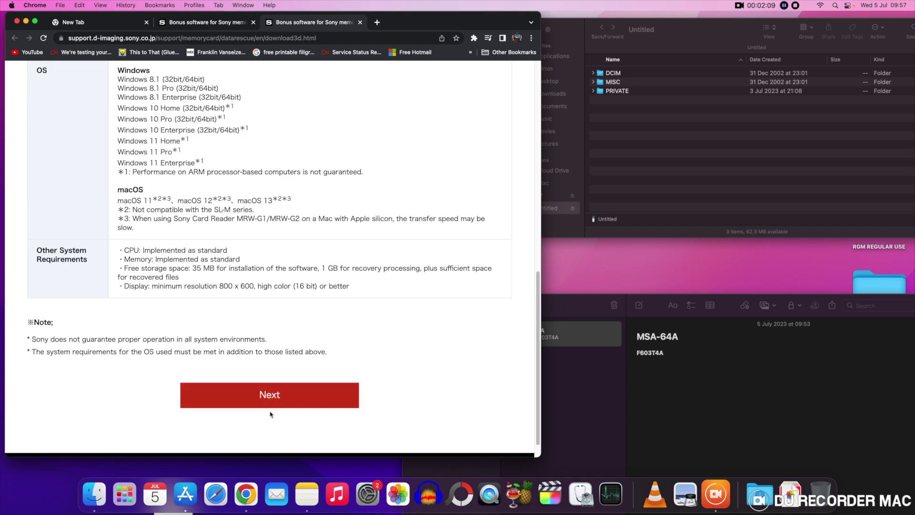
click(276, 395)
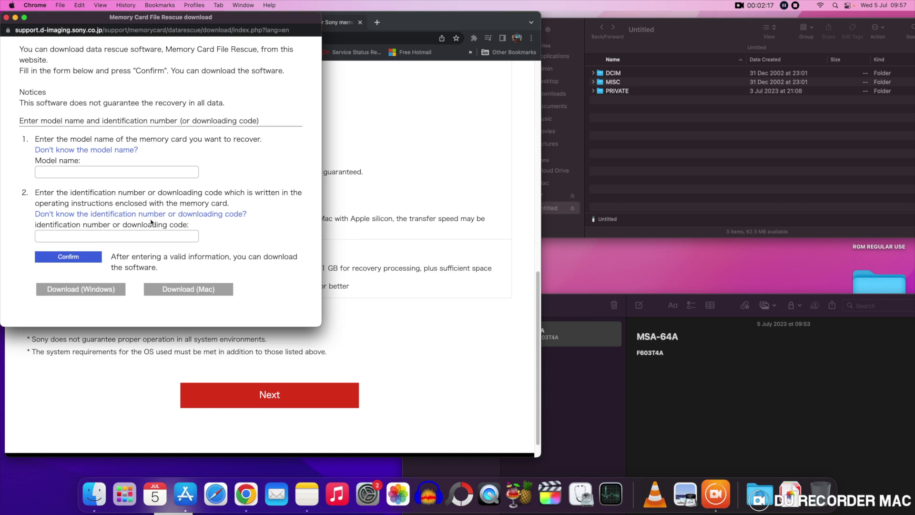
- Open Sony's 'Don't know the model name?' guide to finding the card's model and identification codes
click(105, 151)
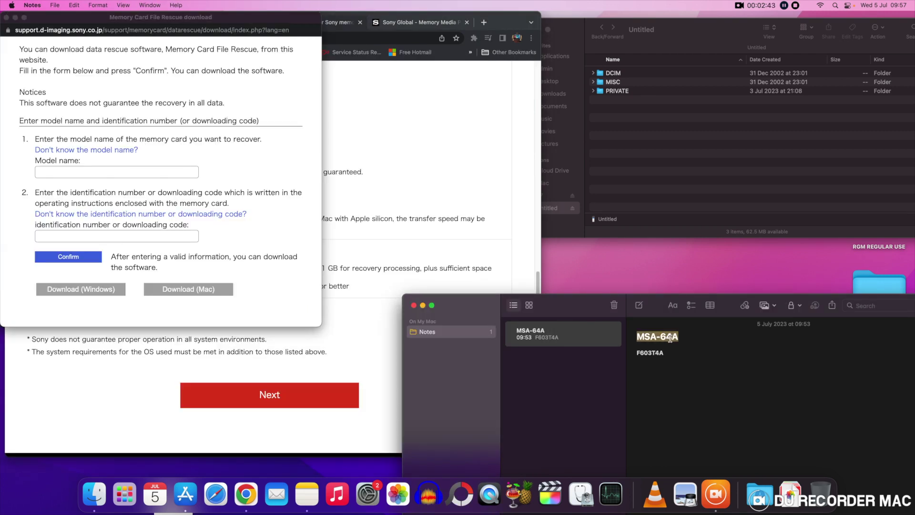
- Copy model name MSA-64A from the note into the download form's Model name field
right_click(668, 336)
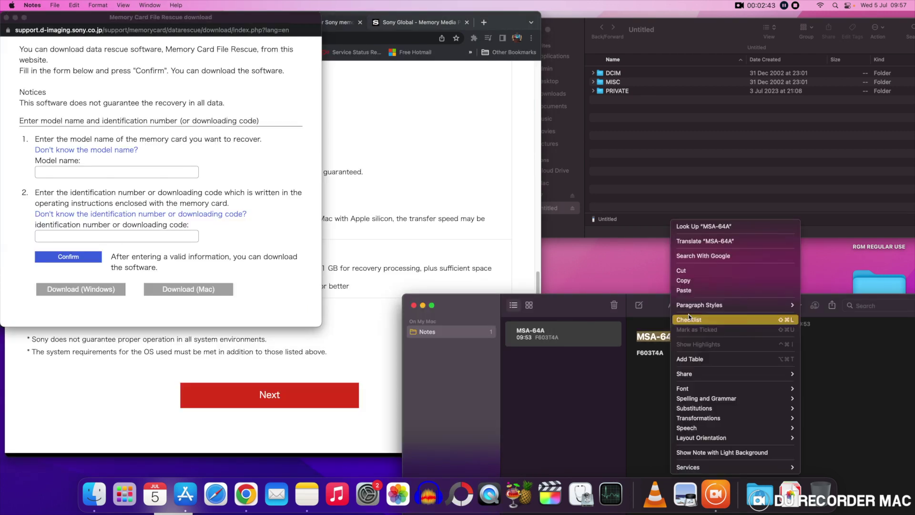
click(690, 281)
click(71, 172)
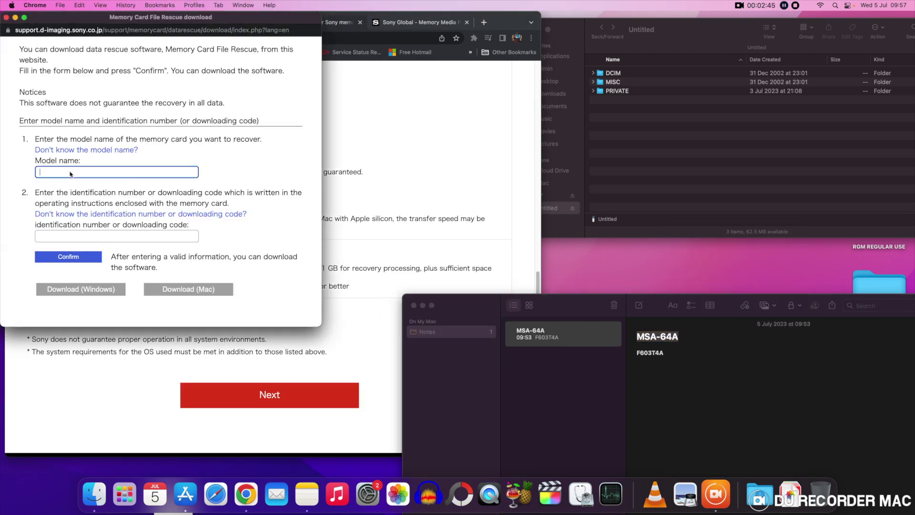
right_click(71, 174)
- Copy the card's identification code from the note into the identification field and confirm the form
click(639, 355)
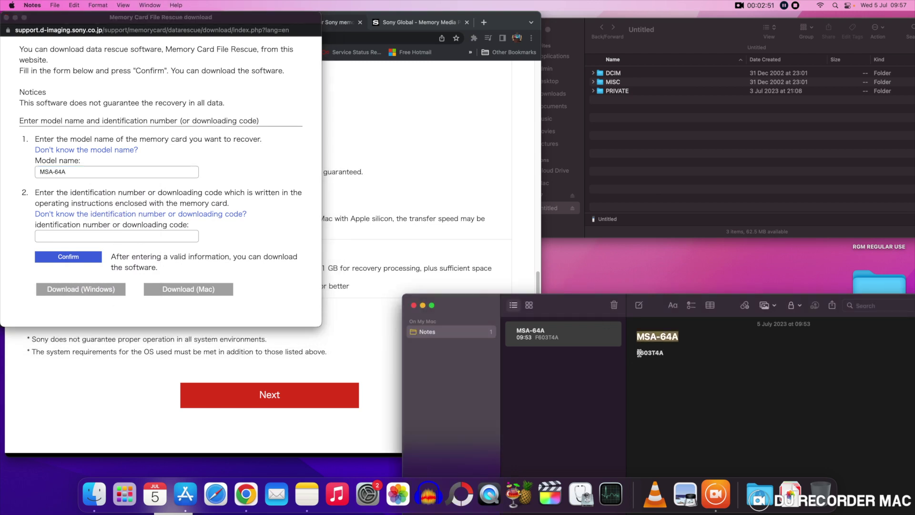
click(639, 353)
drag(639, 353, 668, 353)
click(639, 353)
right_click(652, 353)
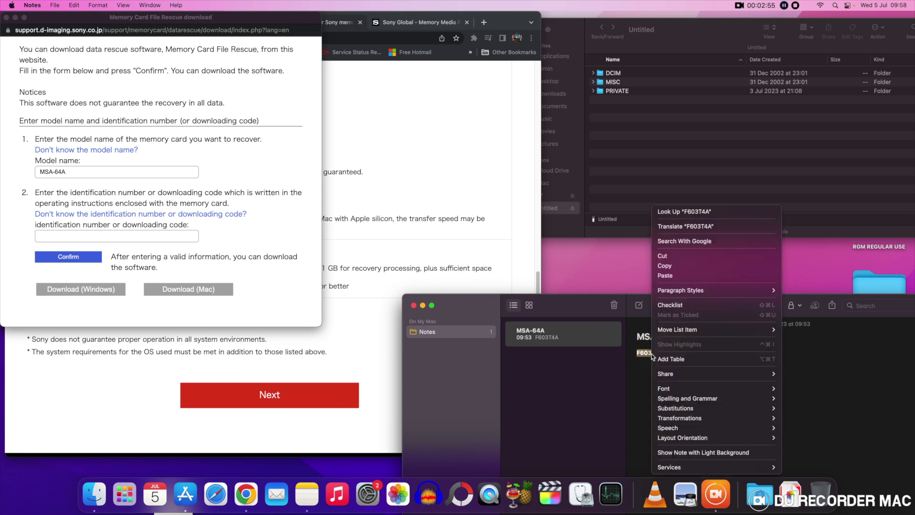
click(676, 270)
click(66, 238)
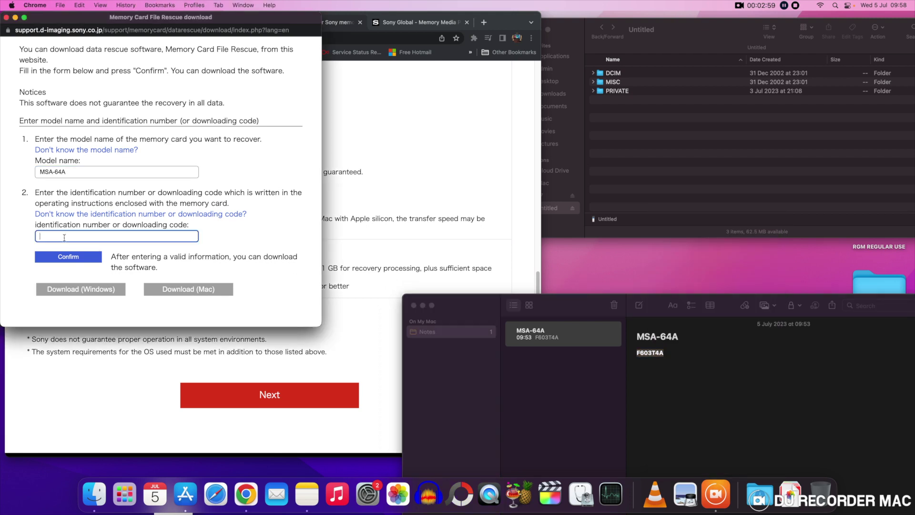
right_click(65, 237)
click(84, 310)
click(78, 260)
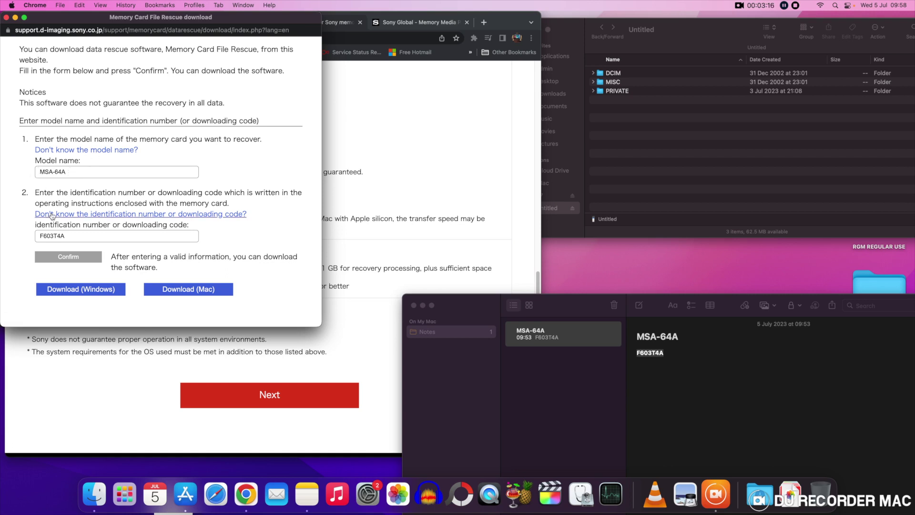
- Download the Mac version, open MCFileRescue.dmg, and launch the Memory Card File Rescue Installer
click(188, 289)
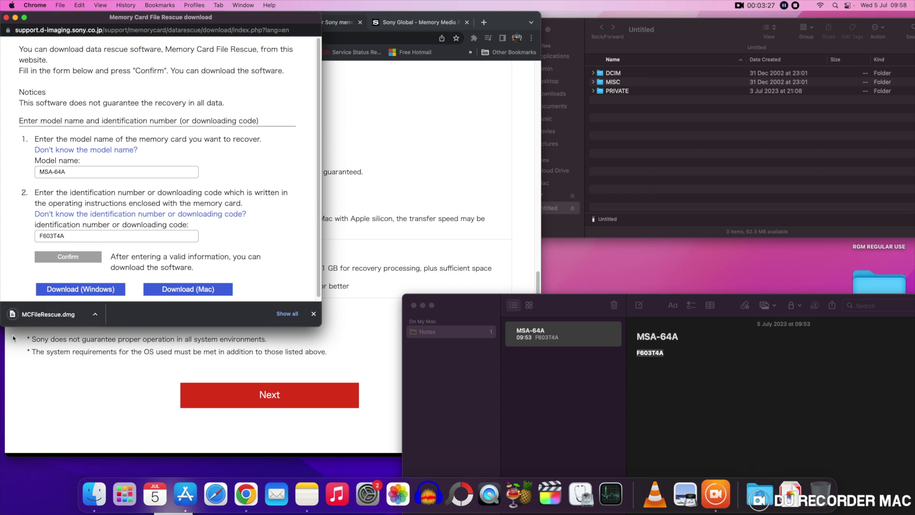
click(33, 316)
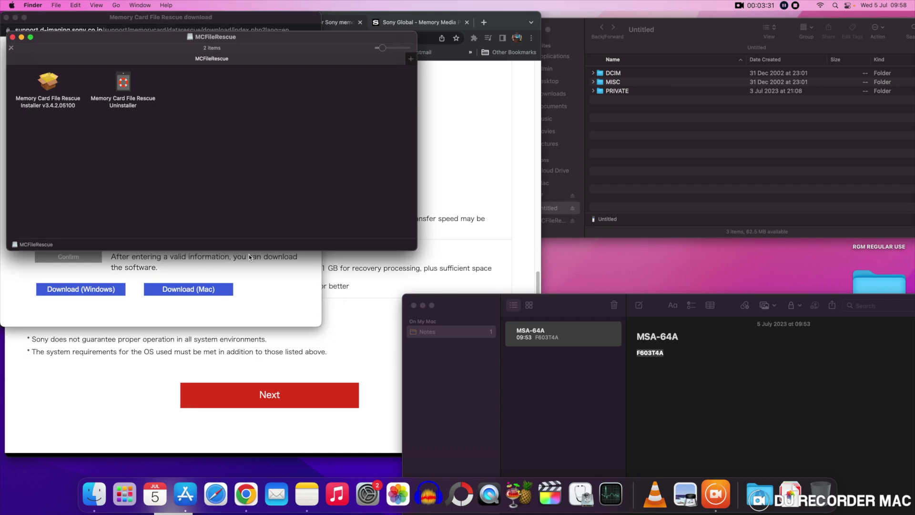
click(123, 86)
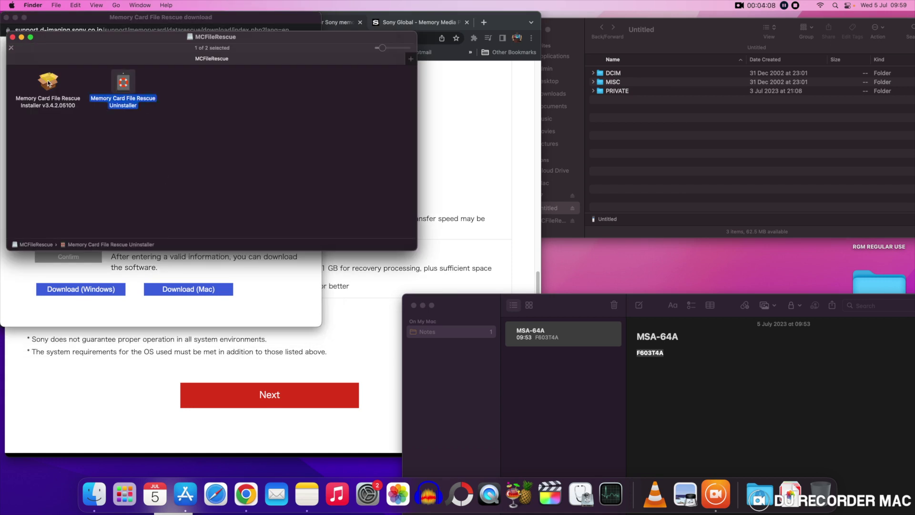
double_click(47, 84)
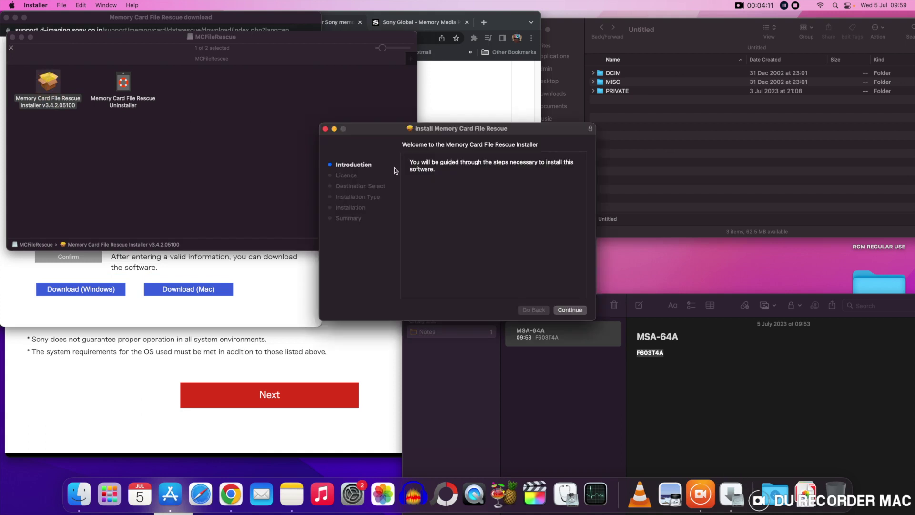
- Agree to the licence, install with the admin password, then close the installer keeping its package
click(570, 310)
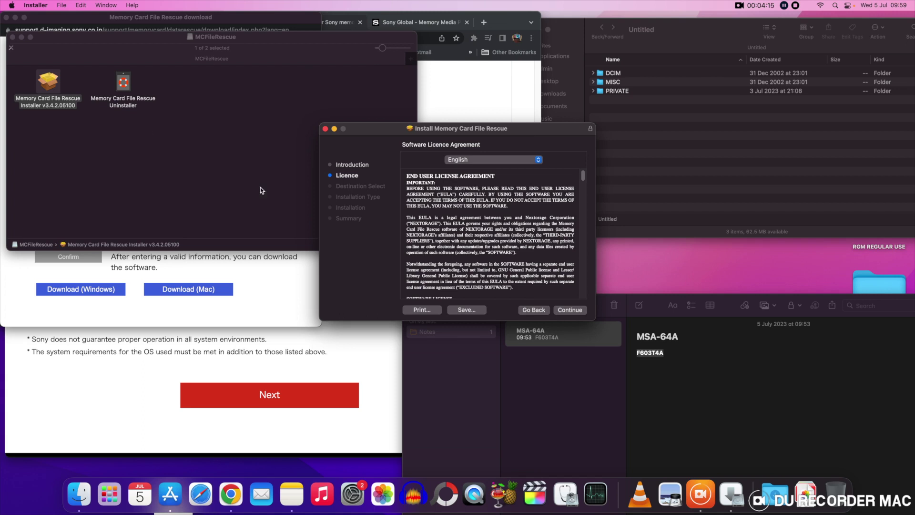
click(570, 311)
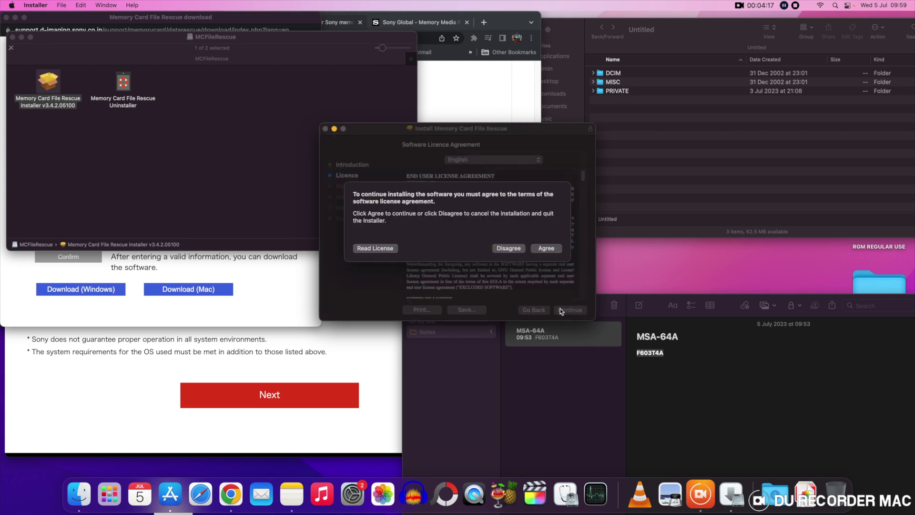
click(546, 248)
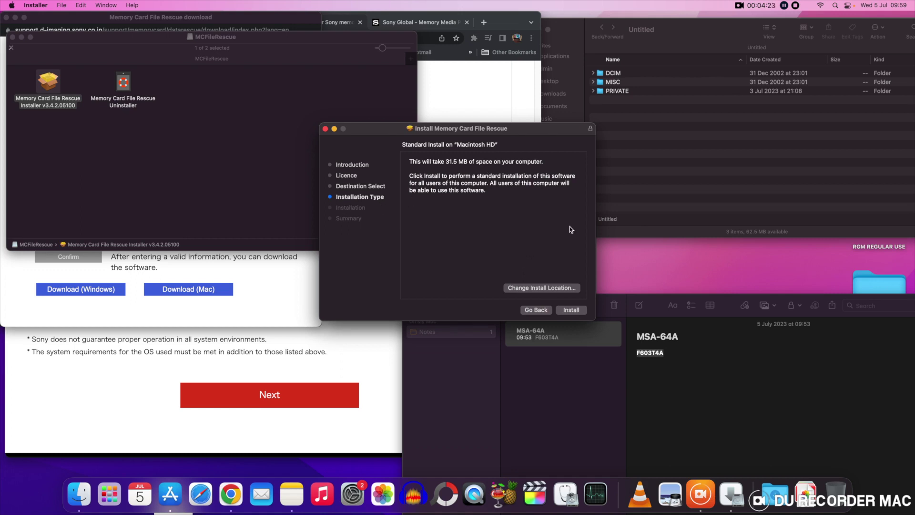
click(577, 310)
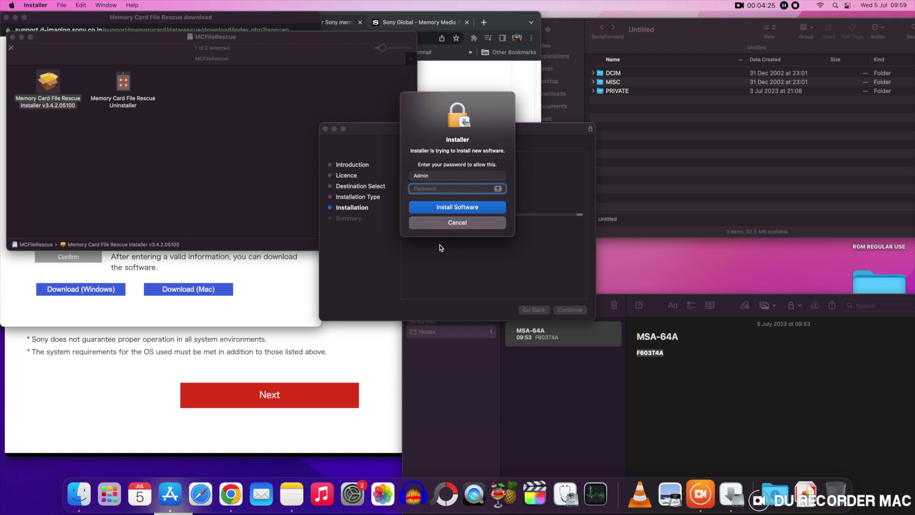
key(Return)
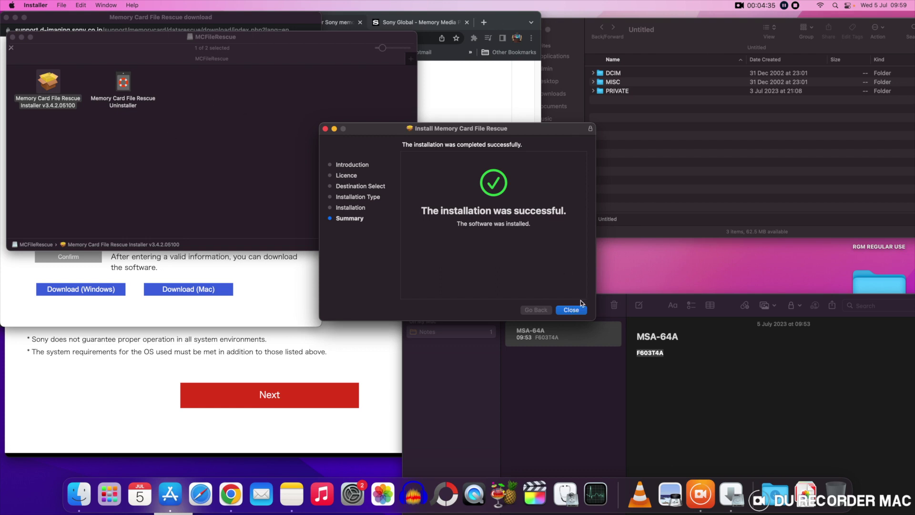
click(569, 313)
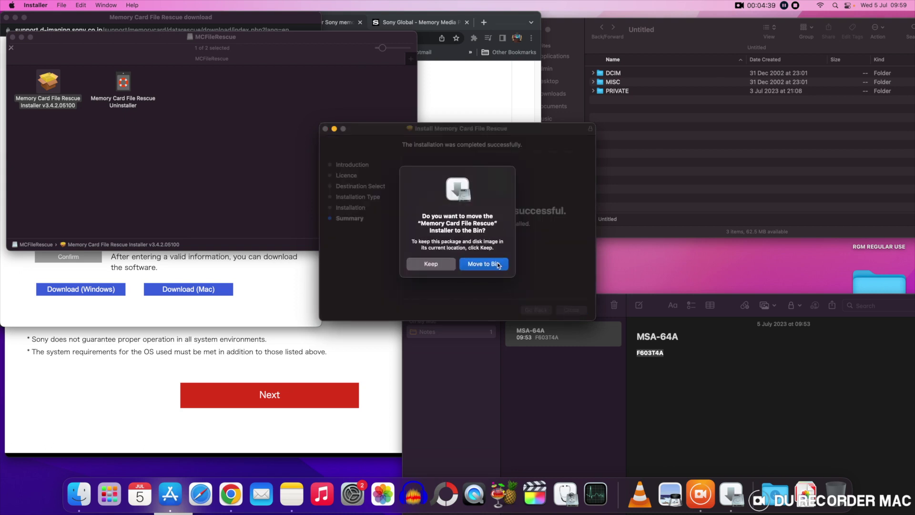
click(446, 267)
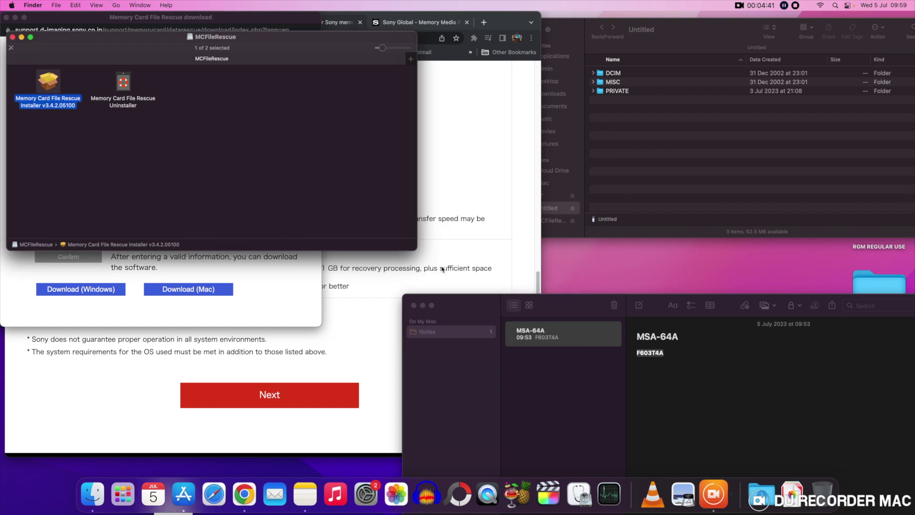
- Open the card's DCIM/101MSDCF folder and move both photos to the Bin
click(90, 498)
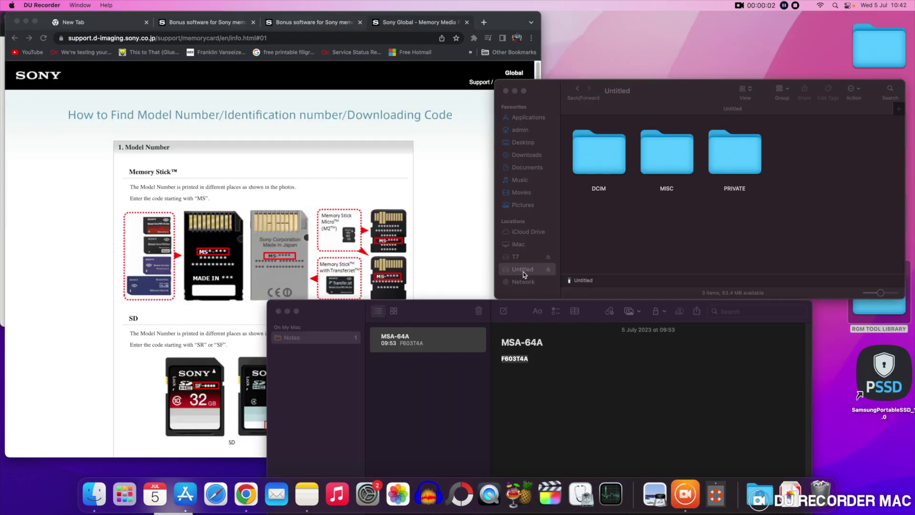
click(522, 273)
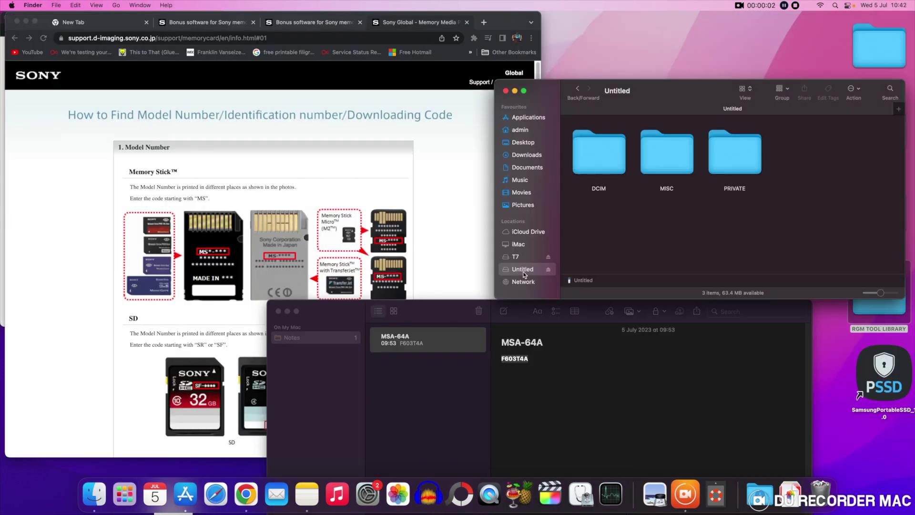
double_click(612, 151)
double_click(605, 153)
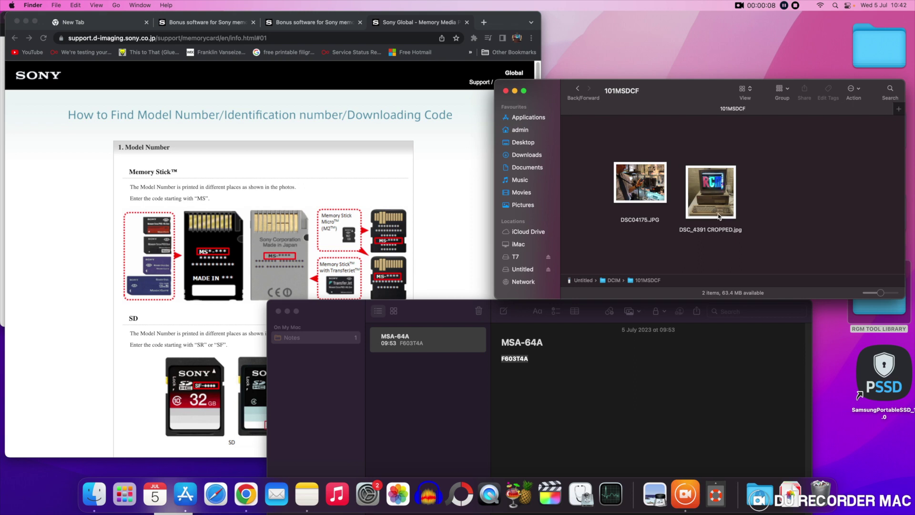
drag(707, 242, 663, 204)
right_click(635, 187)
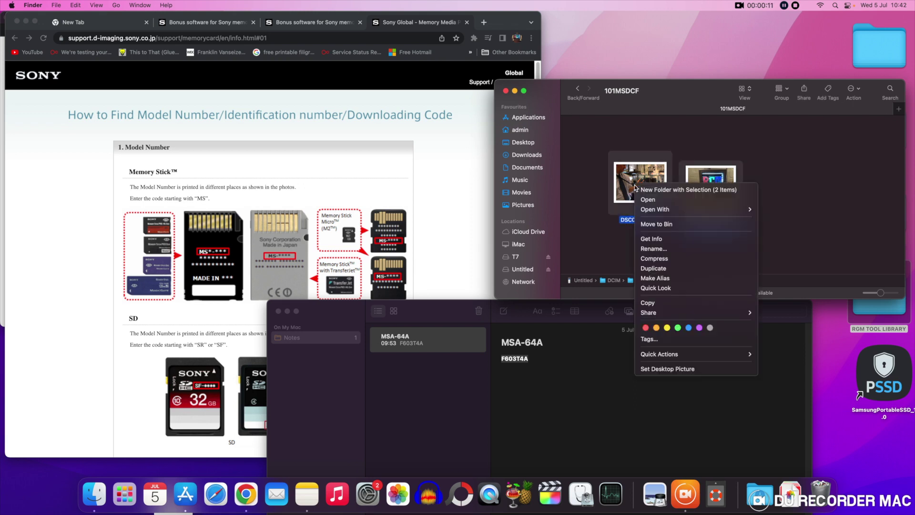
click(653, 224)
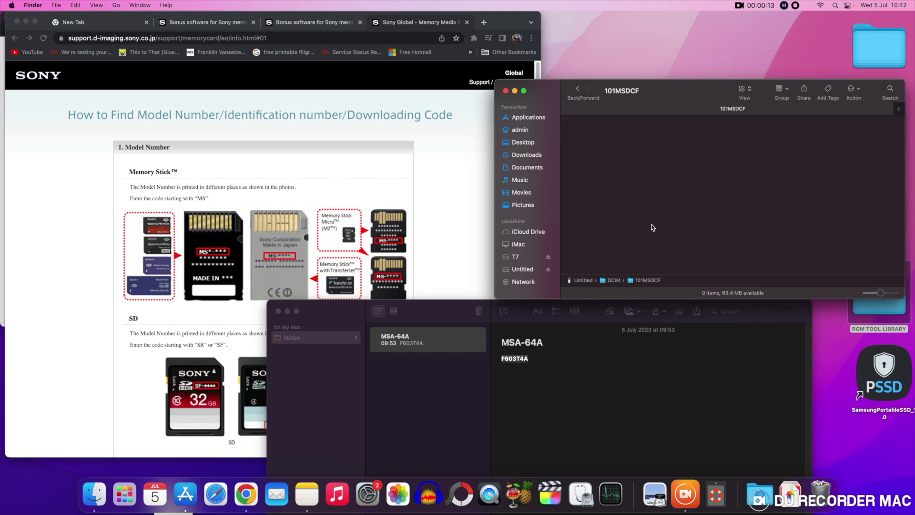
- Empty the Bin, permanently erasing the two photos
click(823, 493)
right_click(823, 493)
click(828, 461)
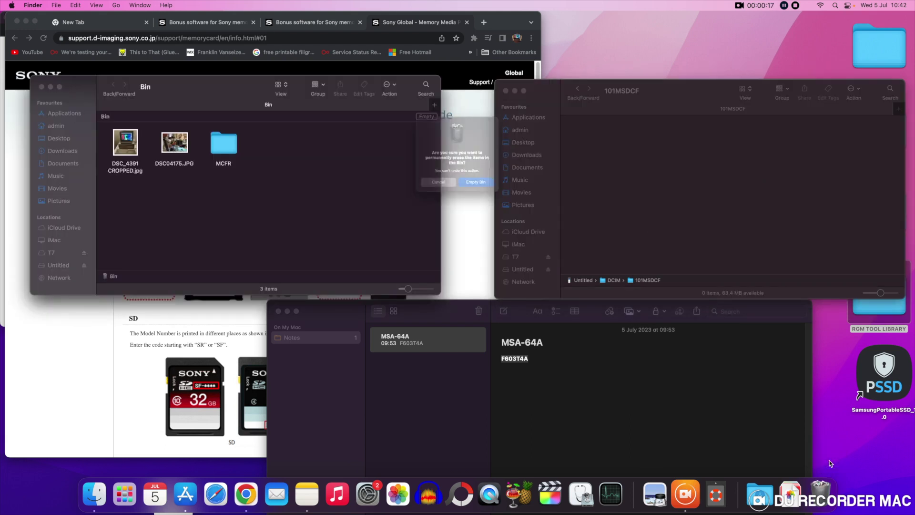
click(483, 194)
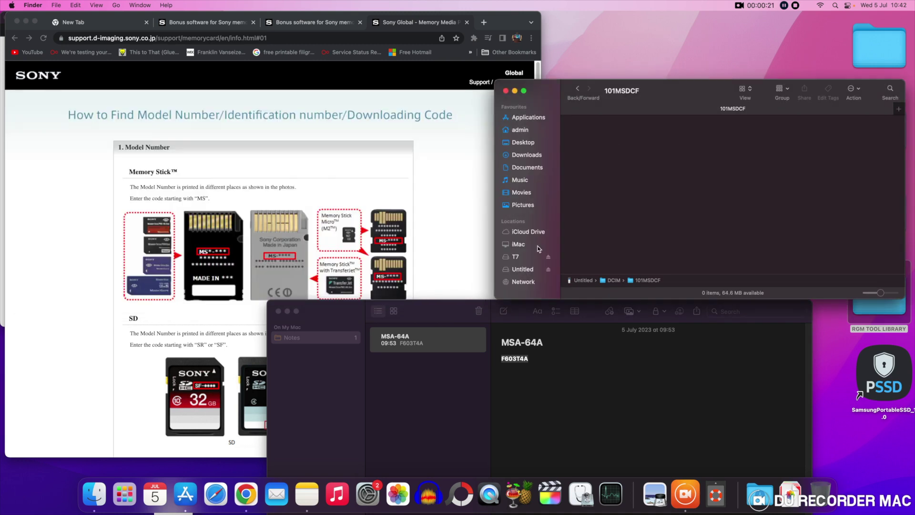
- Reopen DCIM/101MSDCF on the card to check it is empty, then close the window
click(523, 269)
double_click(601, 155)
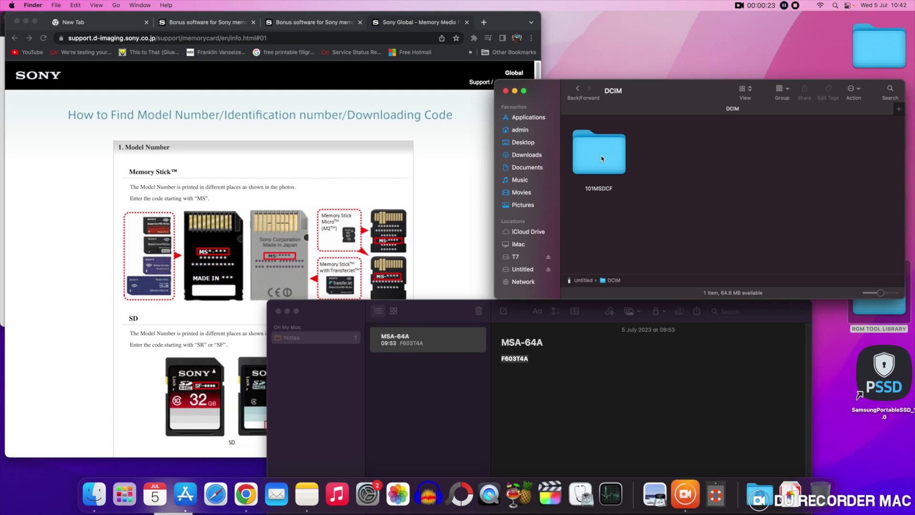
double_click(601, 156)
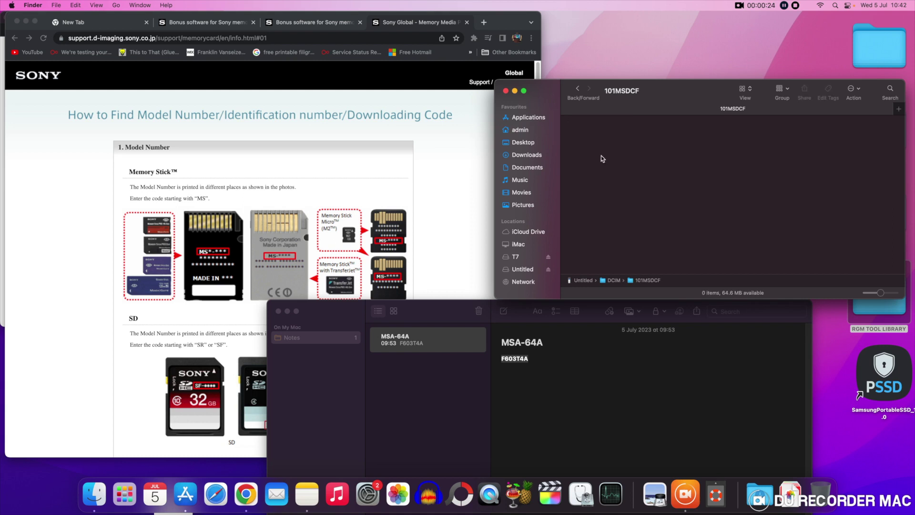
click(507, 91)
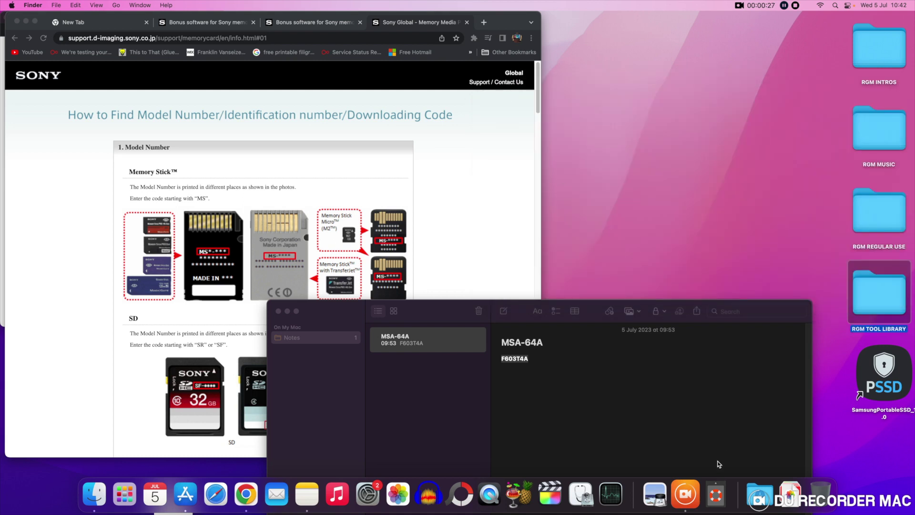
- Launch Memory Card File Rescue, choose Multiple Card Reader Media, mark AVCHD unnecessary, and run the scan
click(716, 494)
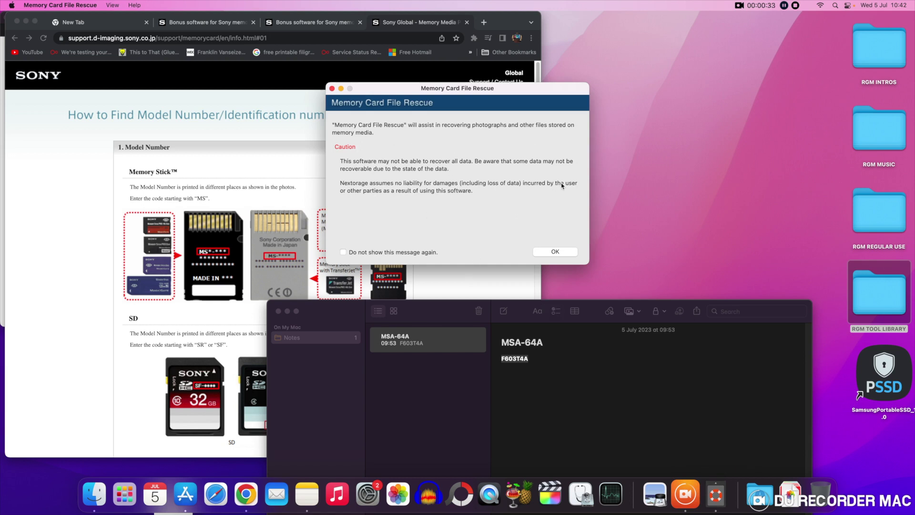
click(568, 254)
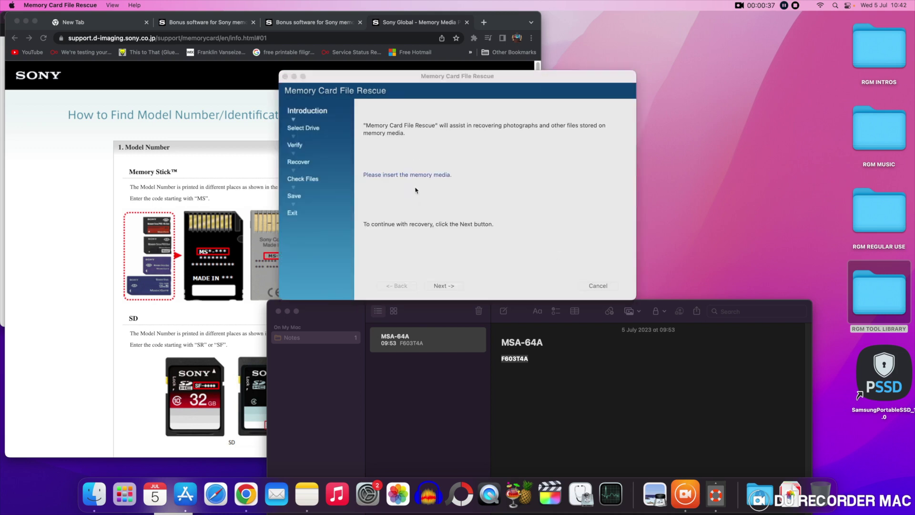
click(444, 286)
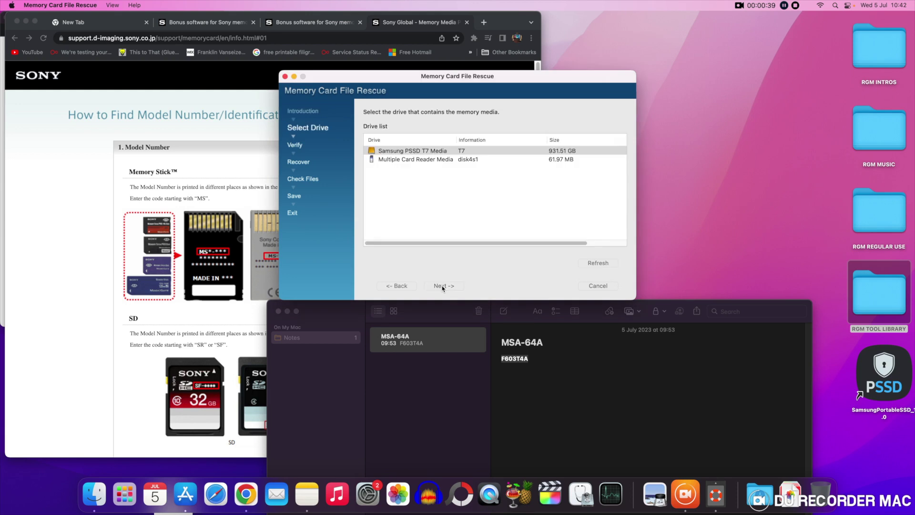
click(409, 160)
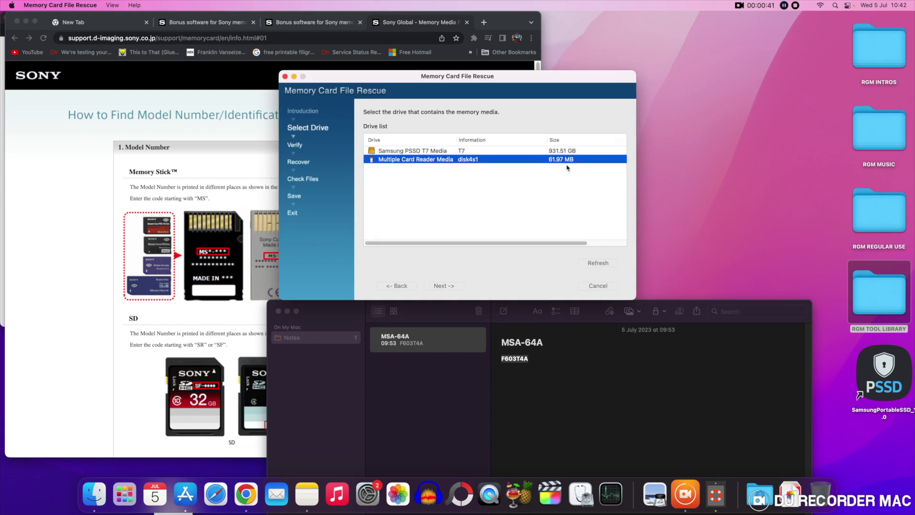
click(443, 288)
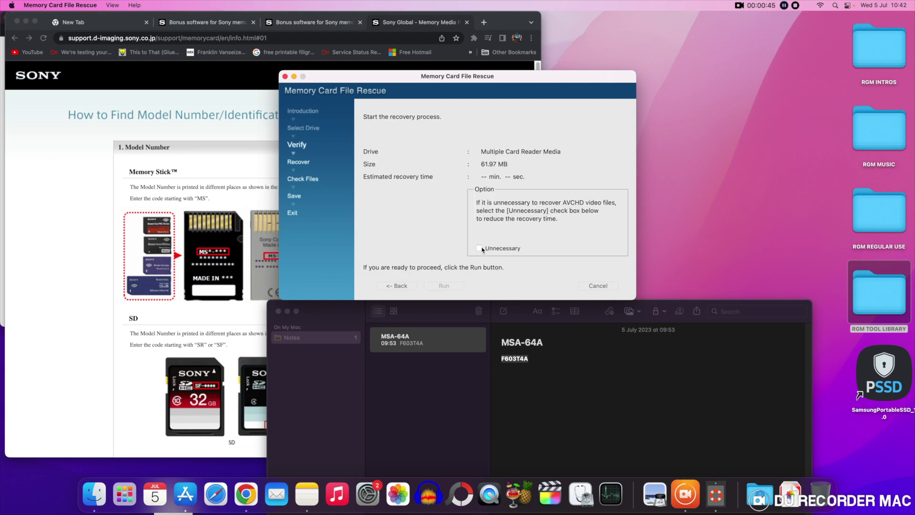
click(480, 248)
click(447, 286)
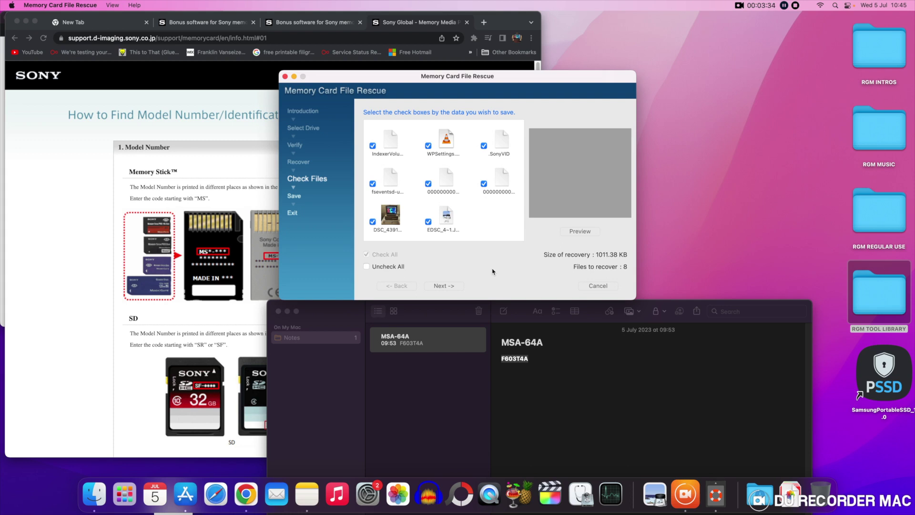
- Keep only DSC_4391 and EDSC_4~1.JPG checked, preview both, and advance to the Save step
click(366, 266)
click(373, 222)
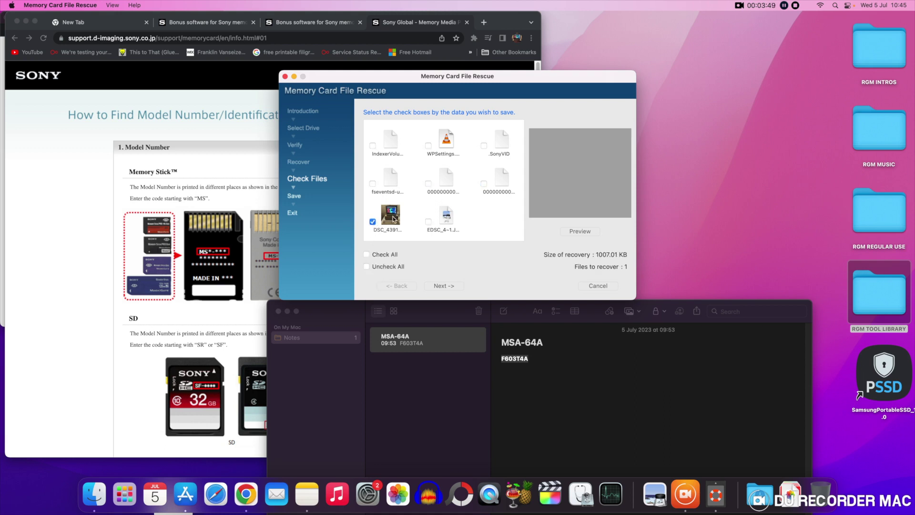
click(449, 219)
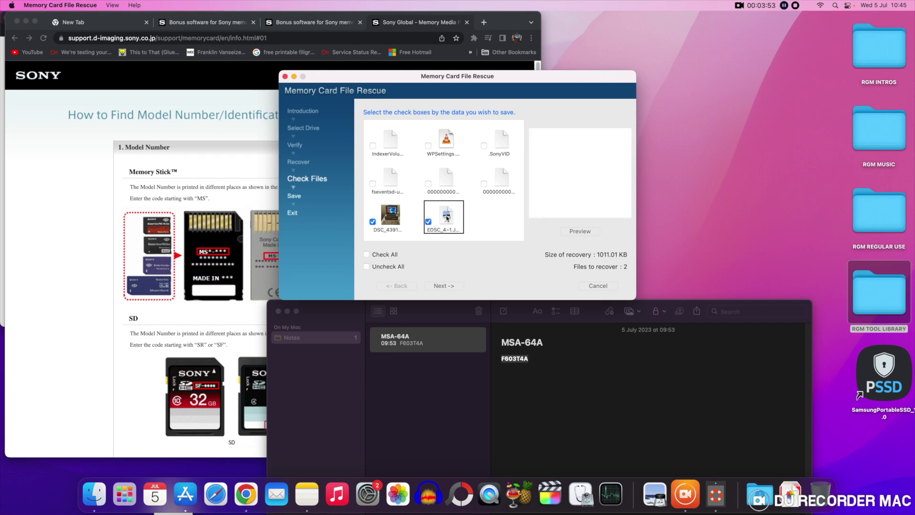
click(392, 215)
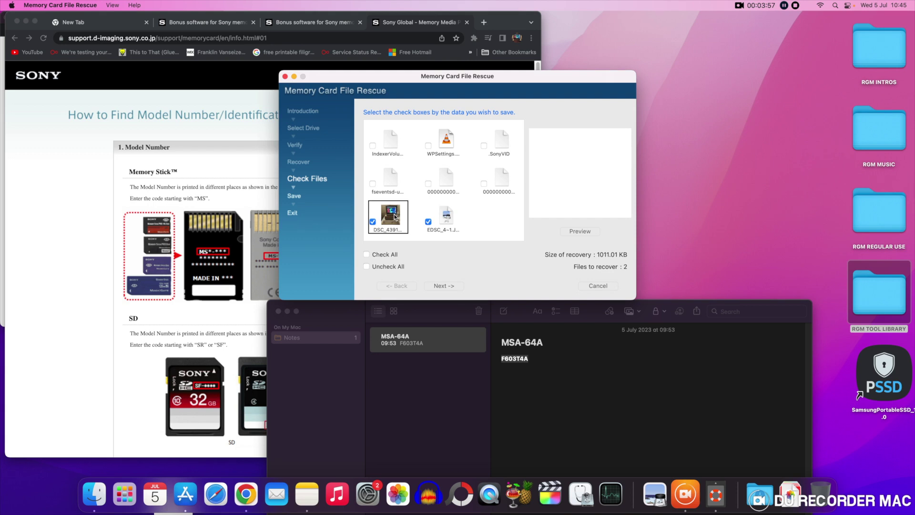
click(452, 218)
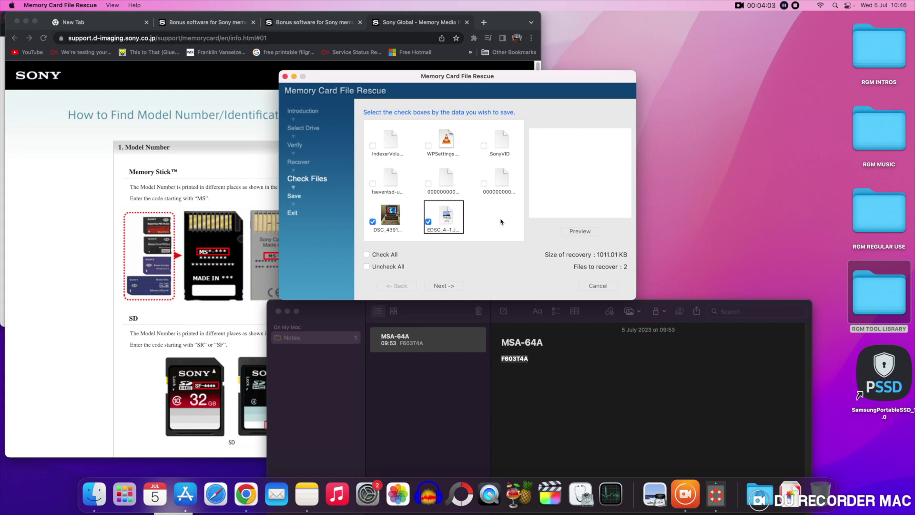
click(443, 285)
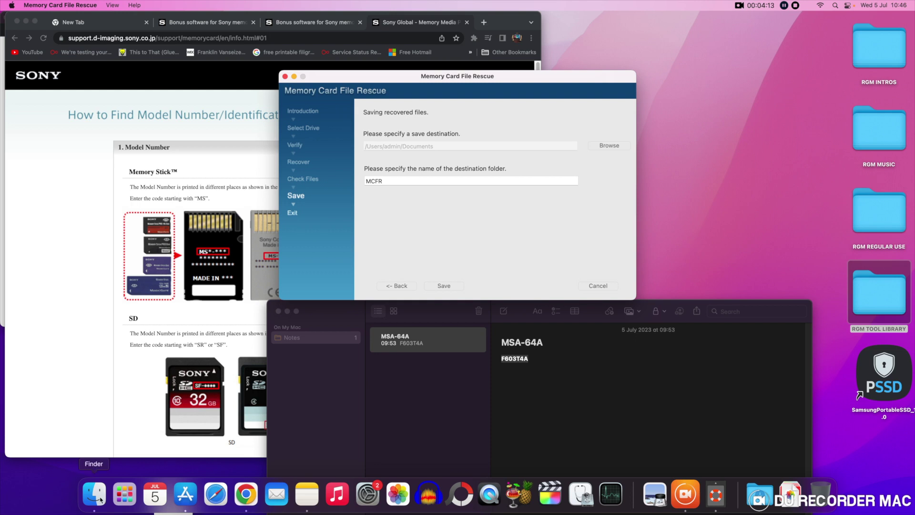
- Check the contents of the Documents folder in Finder, then close the window
click(99, 497)
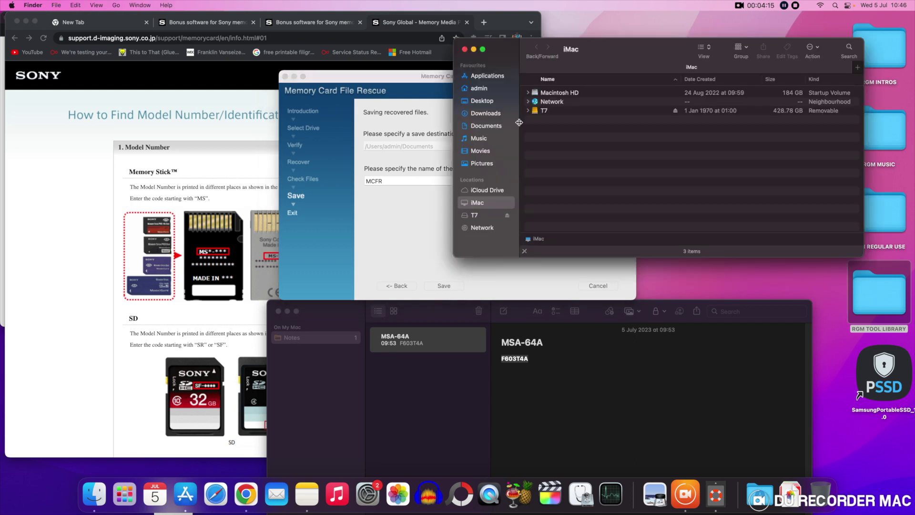
click(488, 127)
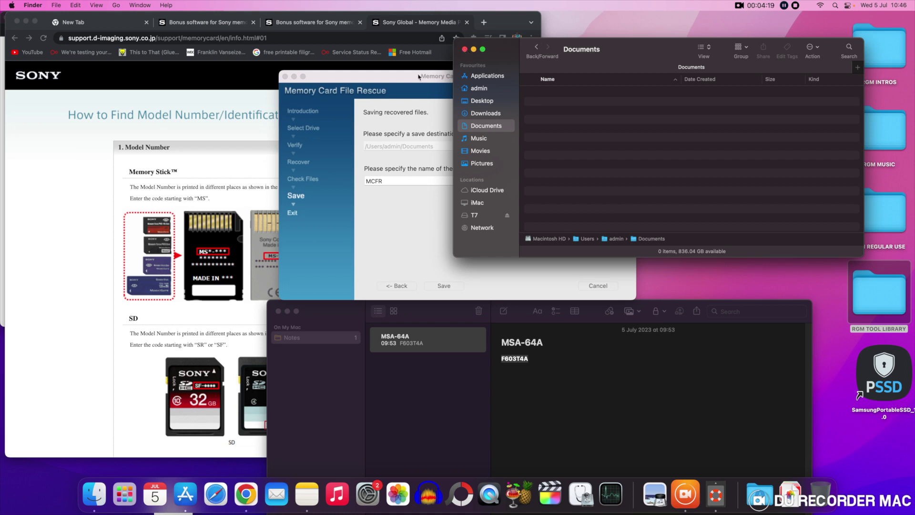
click(465, 49)
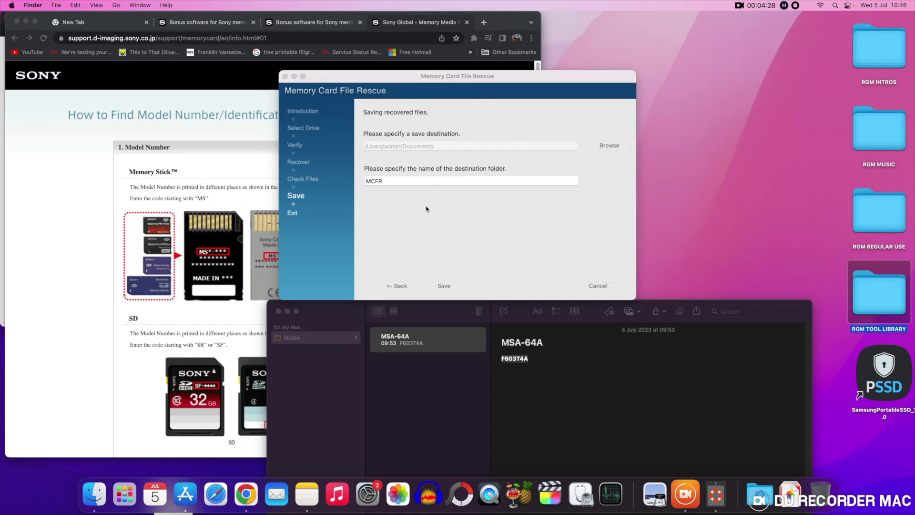
- Save the two files, confirming creation of the new MCFR folder in Documents
click(454, 288)
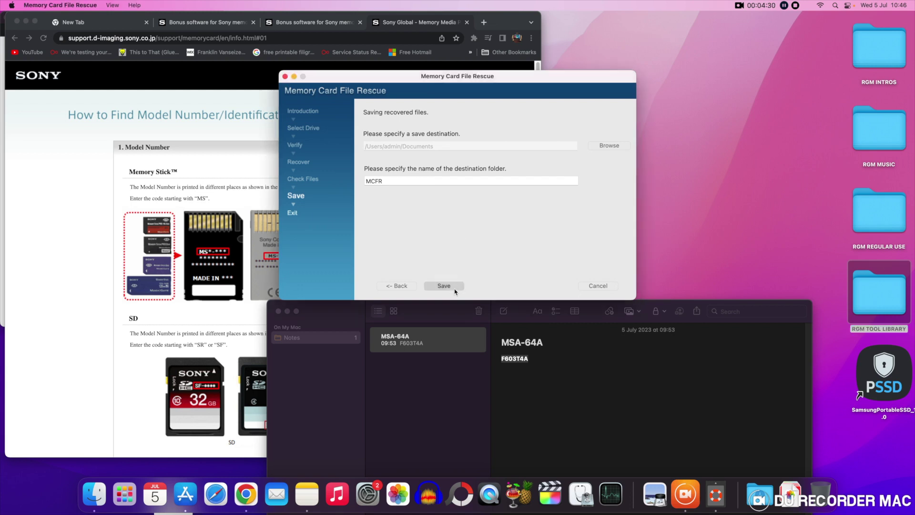
click(453, 289)
click(484, 221)
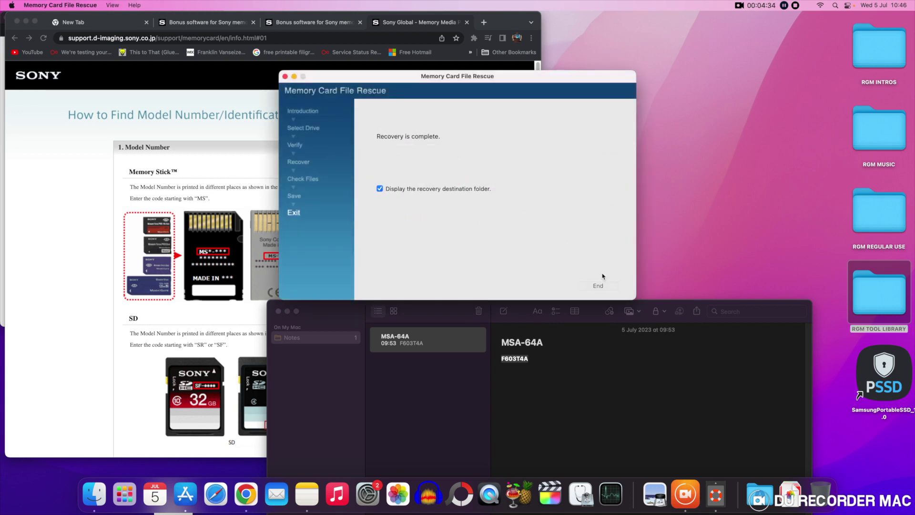
- View the recovered DSC_4391 CROPPED.jpg in Preview, then dismiss the error when EDSC_4~1.JPG won't open
click(599, 285)
double_click(366, 157)
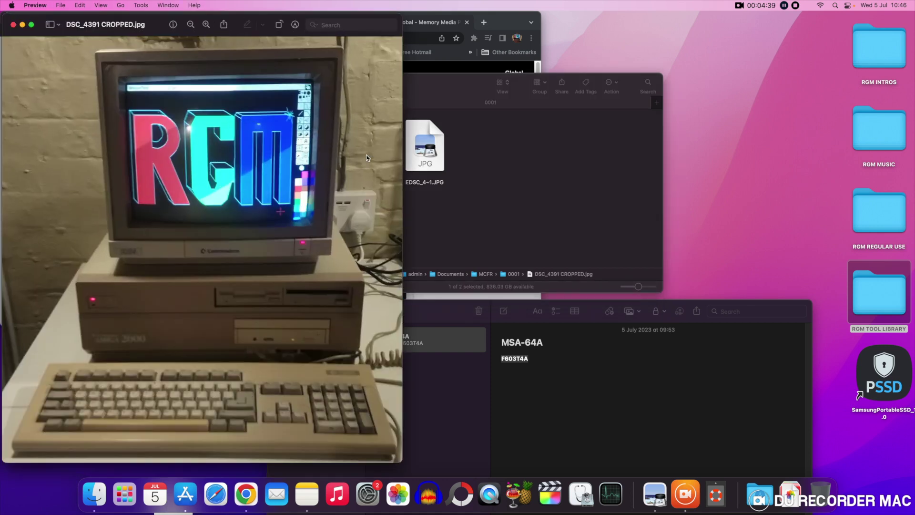
click(13, 26)
double_click(418, 145)
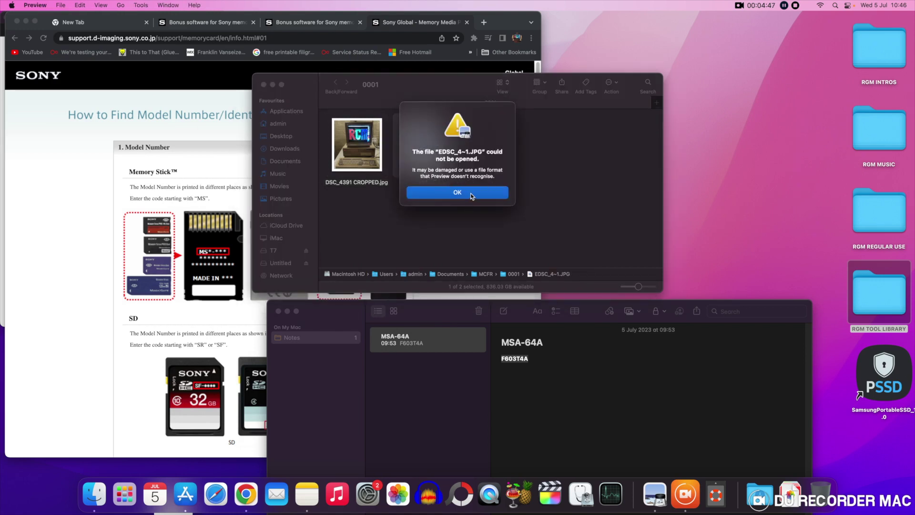
click(470, 194)
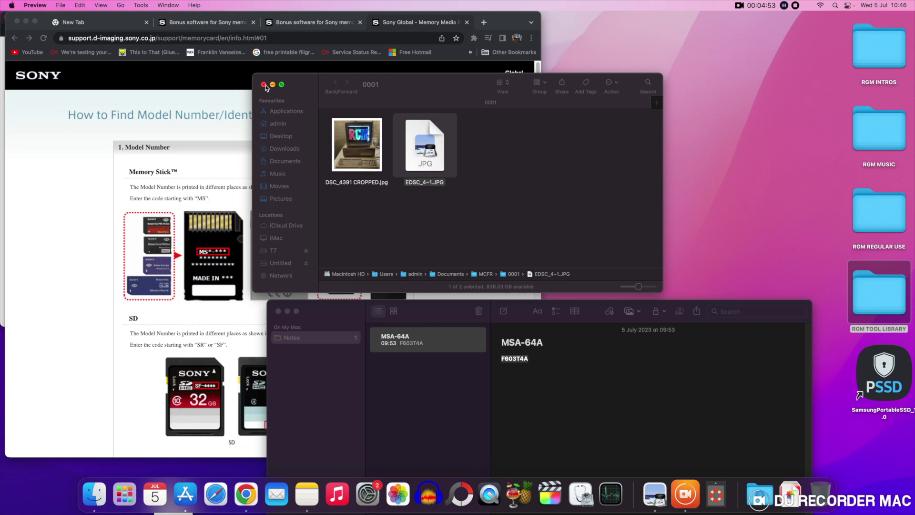
click(264, 85)
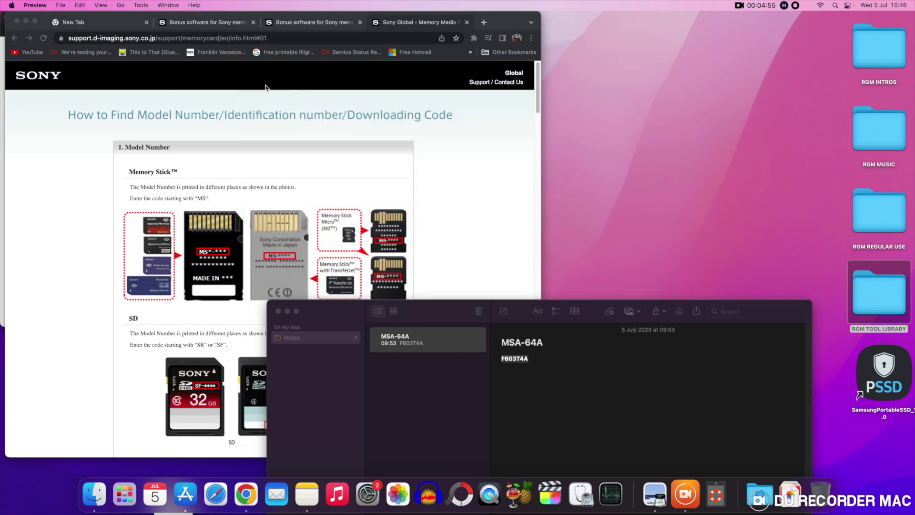